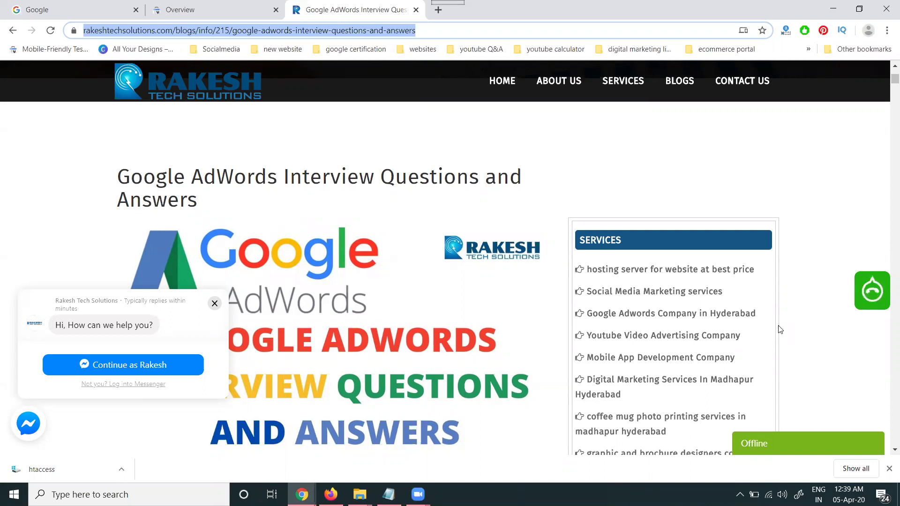
- Run a Google search for the pasted AdWords interview questions blog post URL
left_click(78, 4)
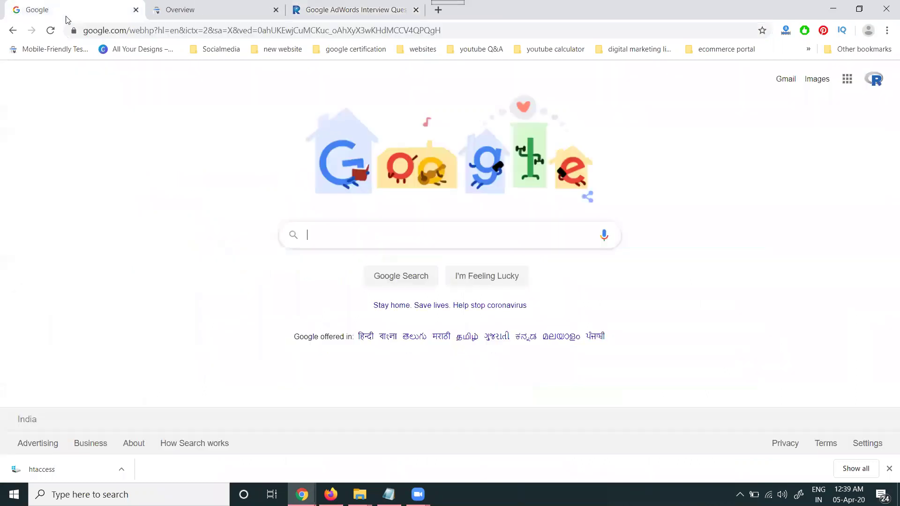
type("https://www.rakeshtechsolutions.com/blogs/info/215/google-adwords-interview-questions-and-answers")
left_click(399, 276)
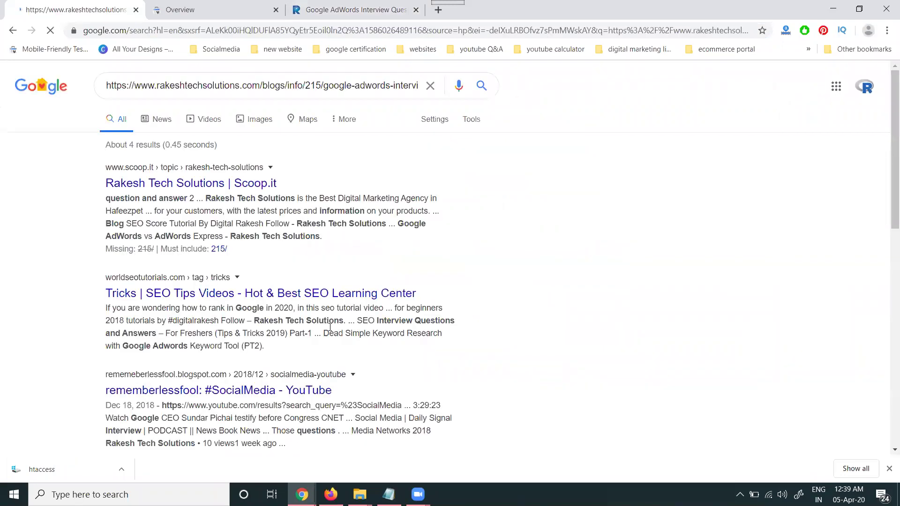
scroll(190, 194, "down", 3)
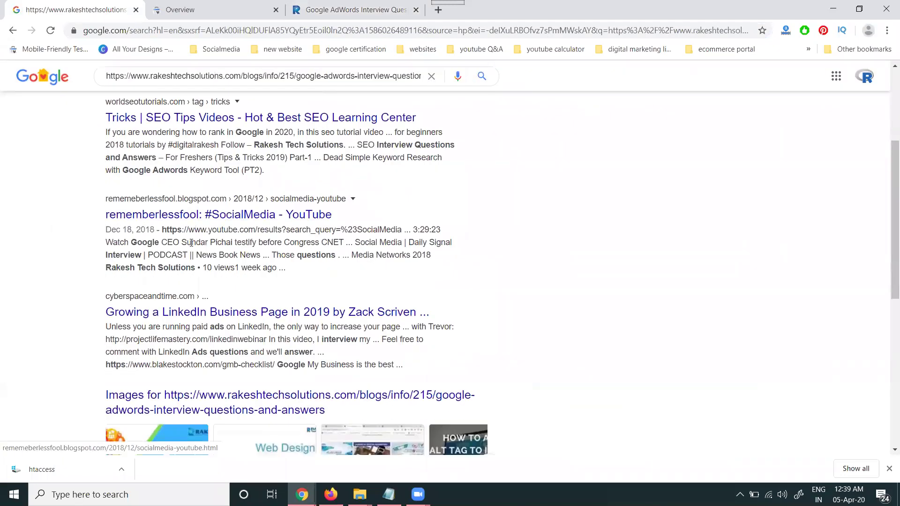
scroll(193, 282, "down", 2)
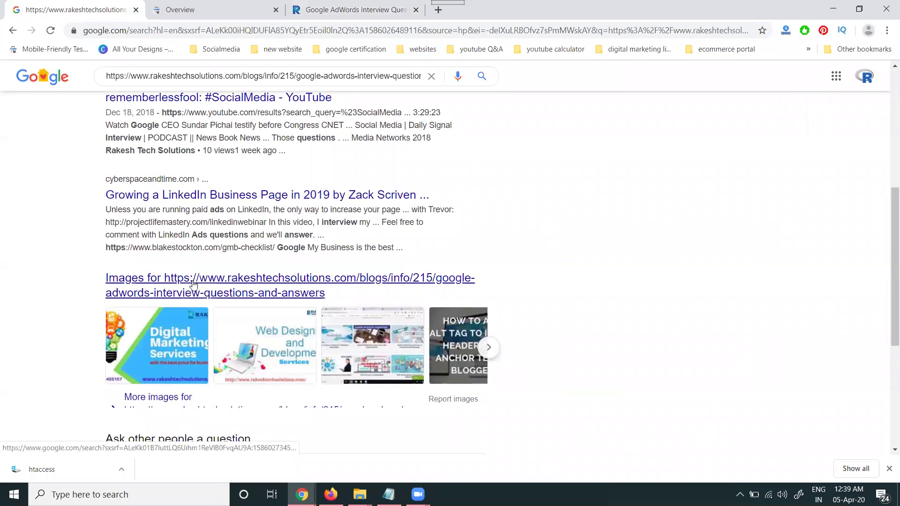
scroll(193, 283, "up", 3)
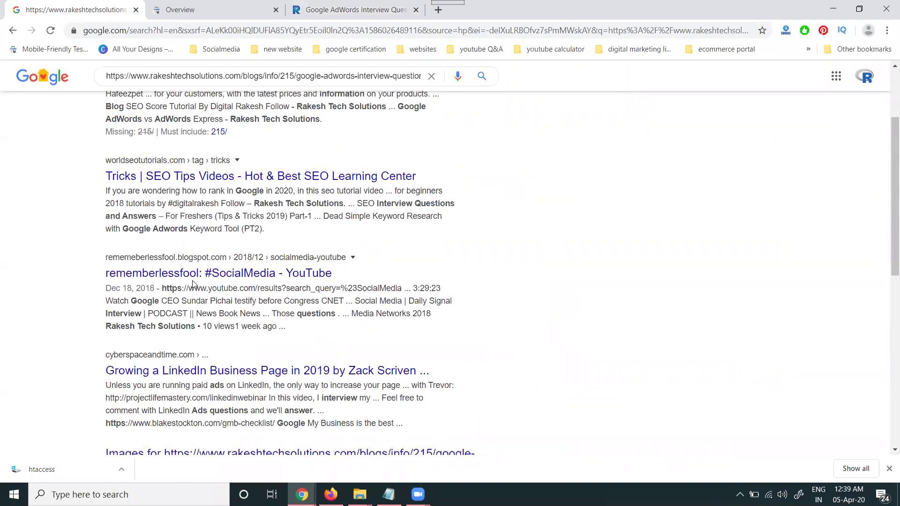
- Inspect the pasted AdWords interview blog post URL with Search Console's URL Inspection
left_click(54, 75)
left_click(316, 14)
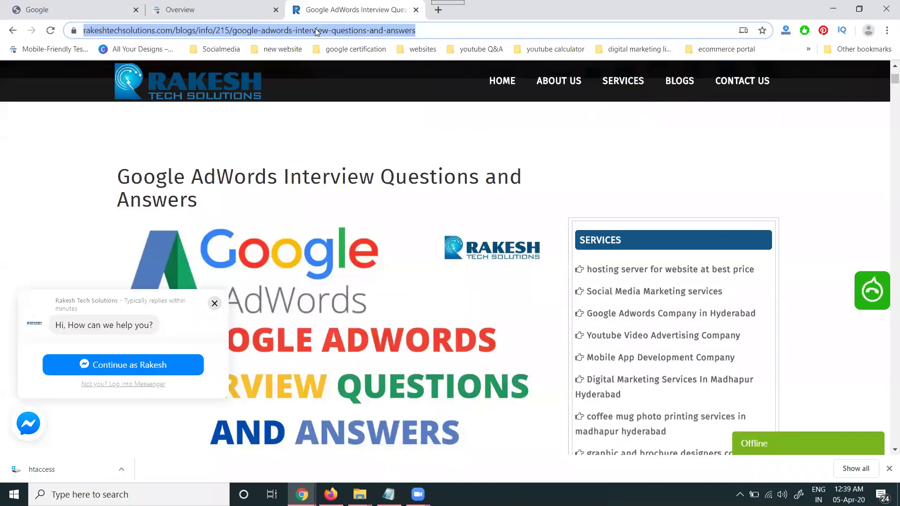
left_click(217, 10)
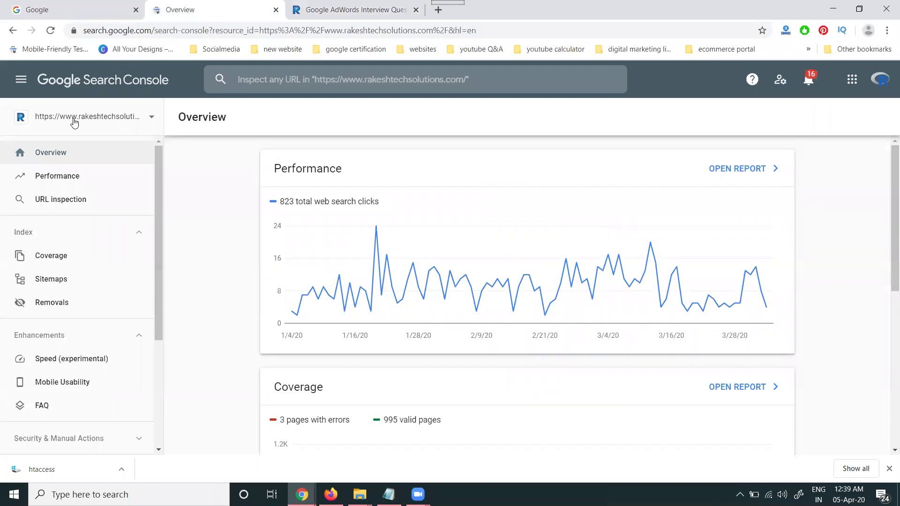
left_click(61, 199)
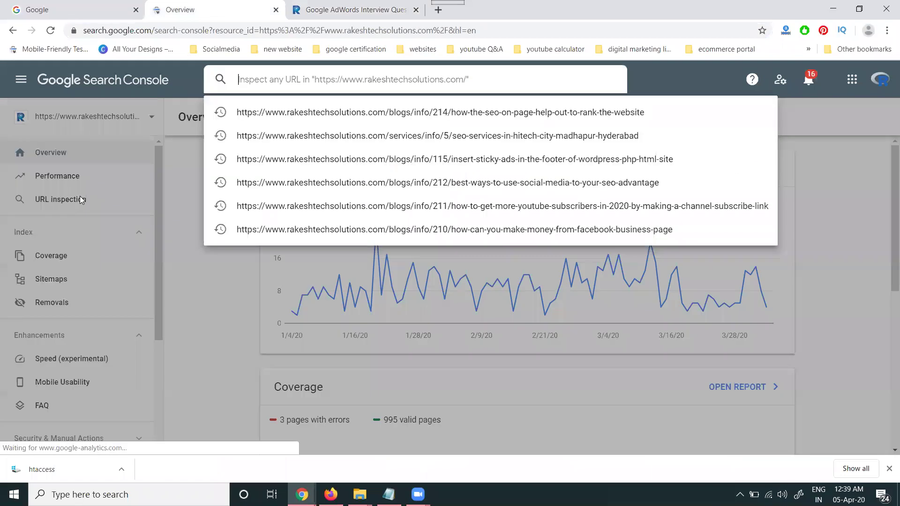
key("ctrl+v")
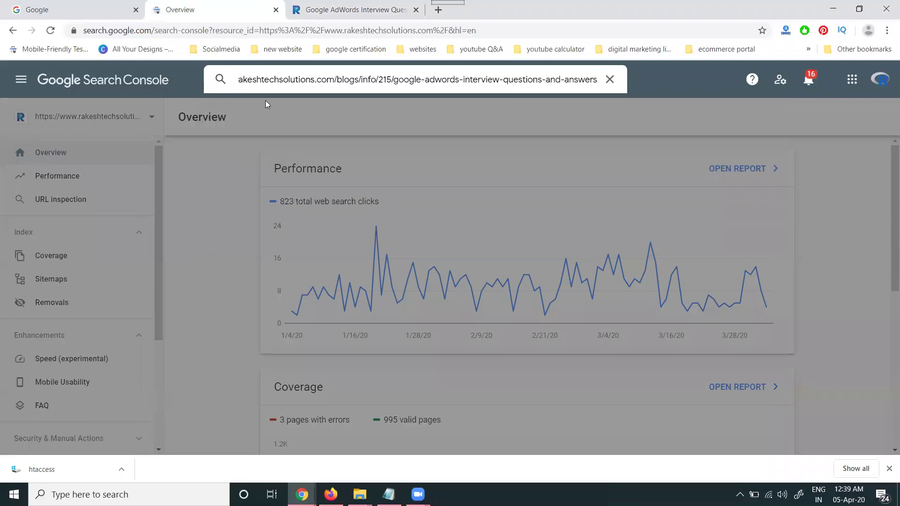
key("Return")
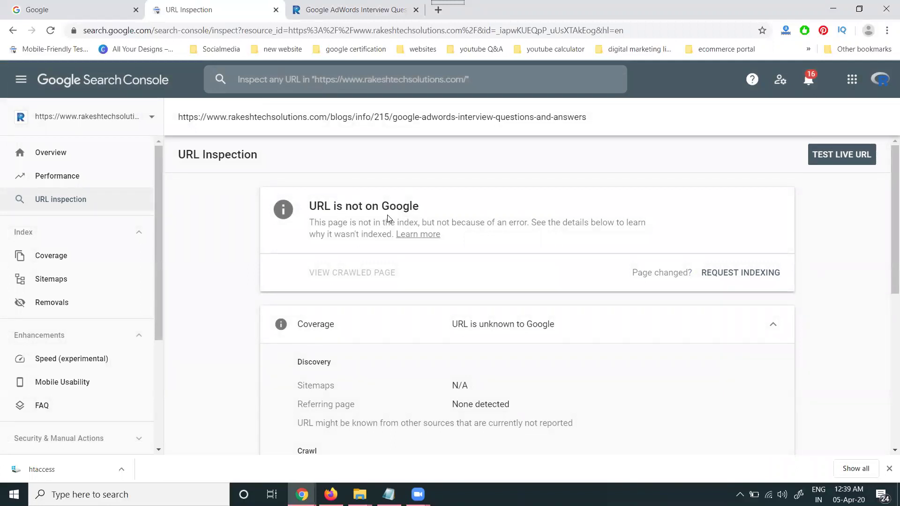
- Request indexing for the inspected blog post URL and dismiss the confirmation
left_click(733, 272)
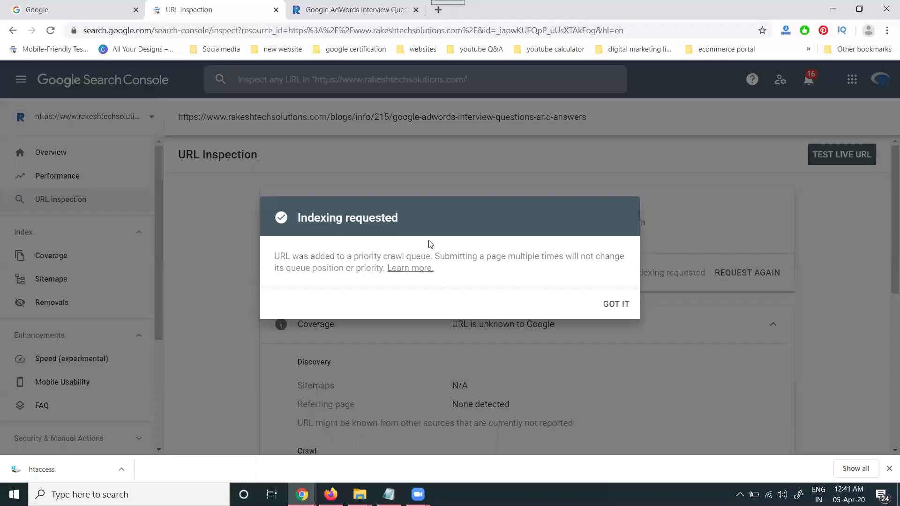
left_click(624, 309)
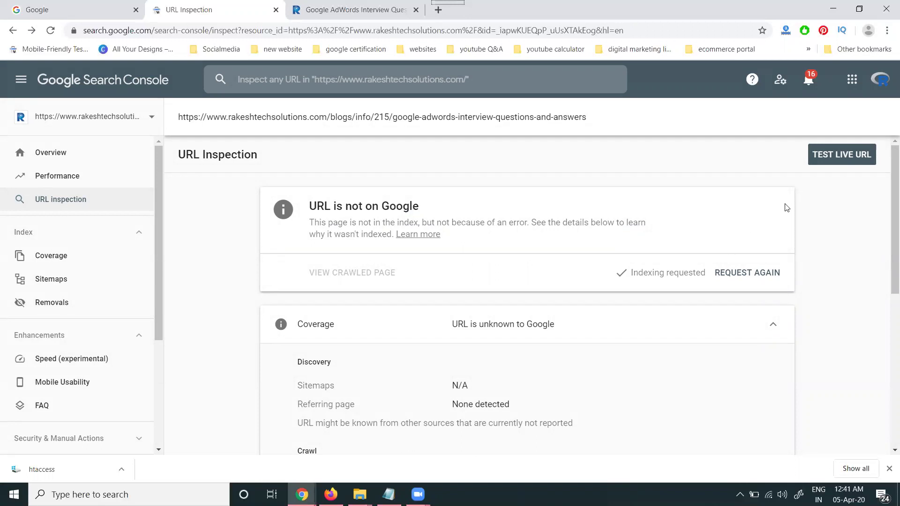
- Run a live test of the AdWords interview blog post URL
left_click(840, 159)
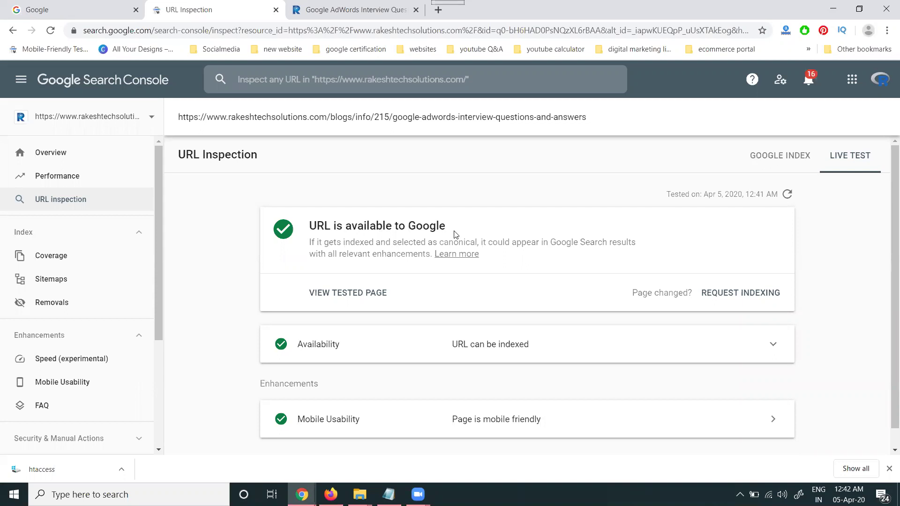
- Expand the live test's availability details and open its Mobile Usability report
left_click(482, 345)
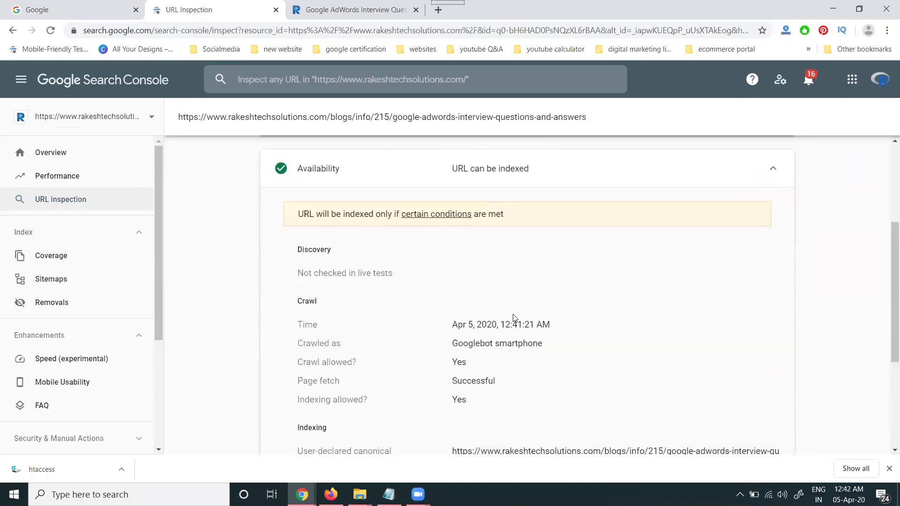
scroll(555, 314, "down", 3)
left_click(661, 381)
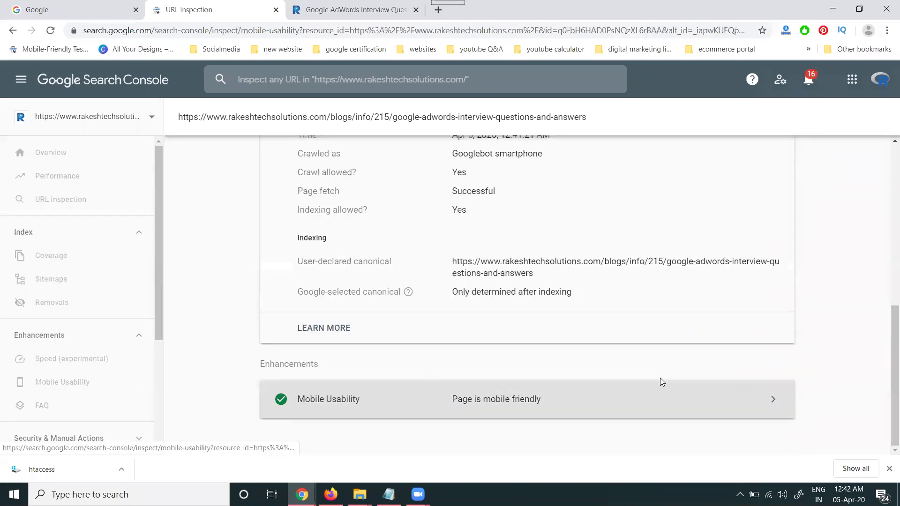